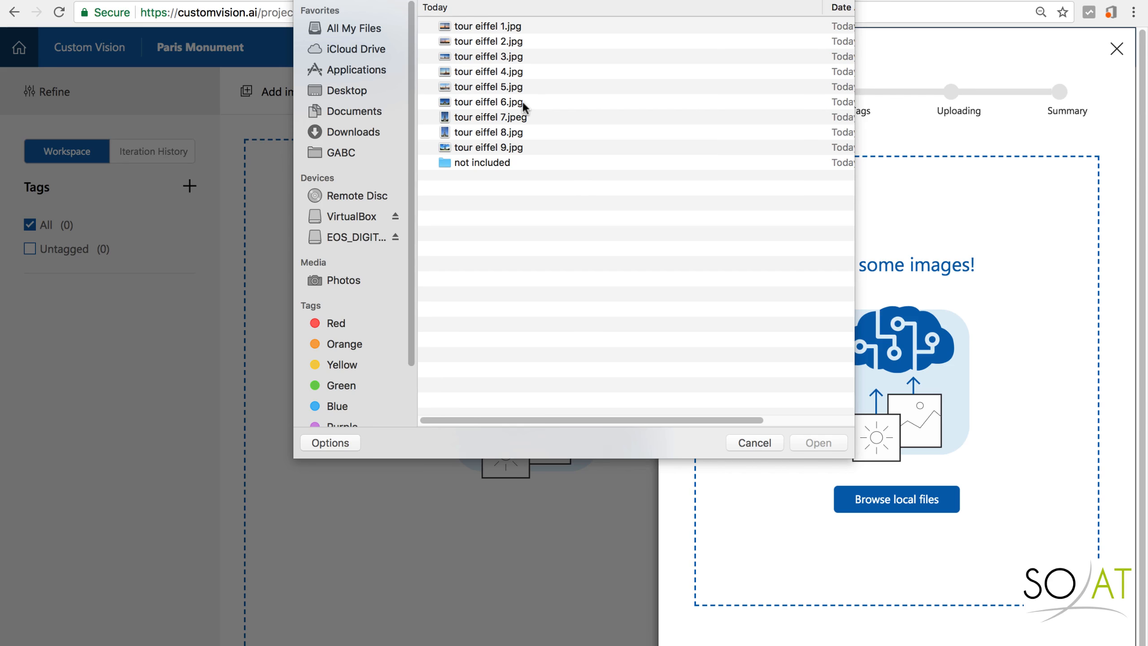
# Step: Upload all nine tour eiffel images to the project with the tag "Tour Eiffel" and finish the upload
pyautogui.press('super+a')
pyautogui.click(813, 442)
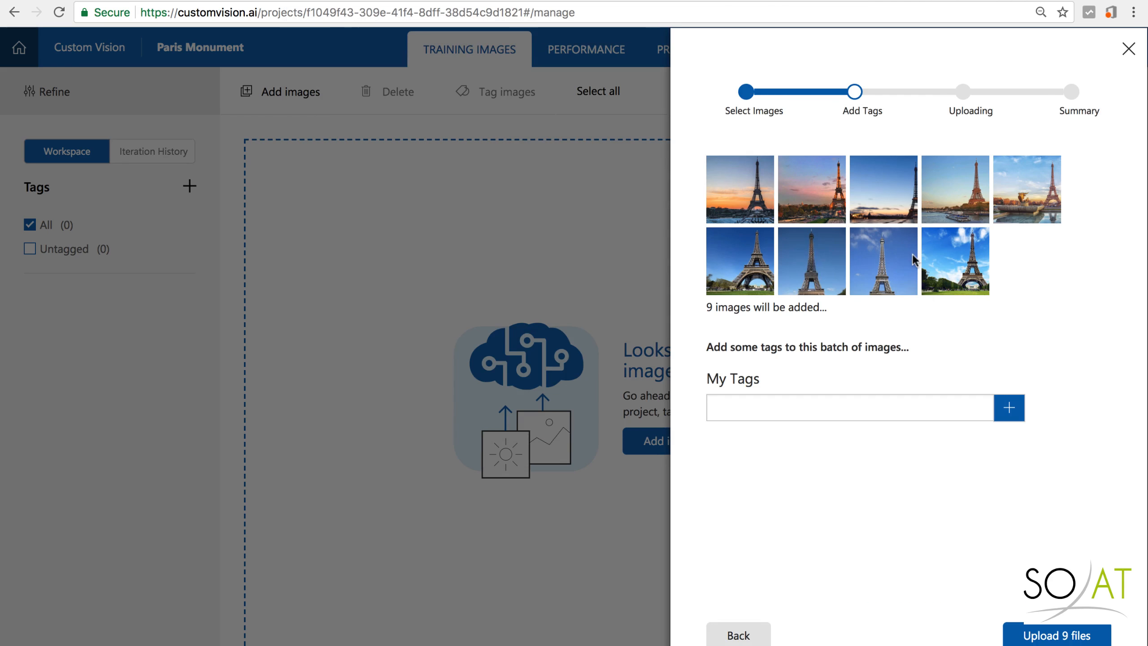
pyautogui.click(872, 409)
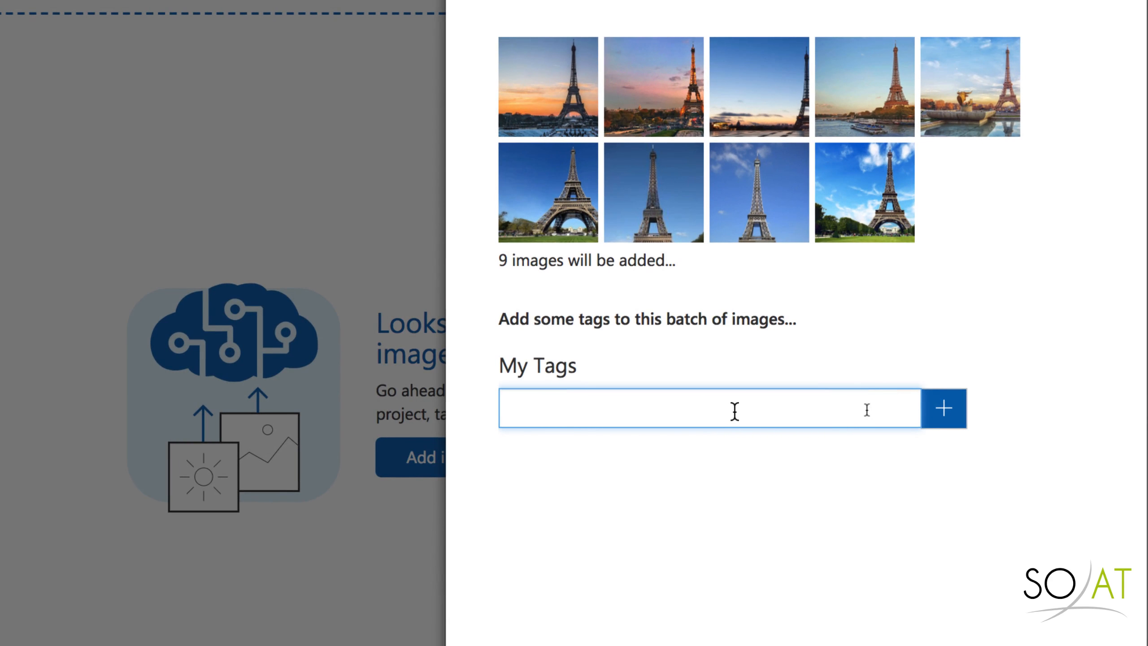
pyautogui.write('Tour Eiffel')
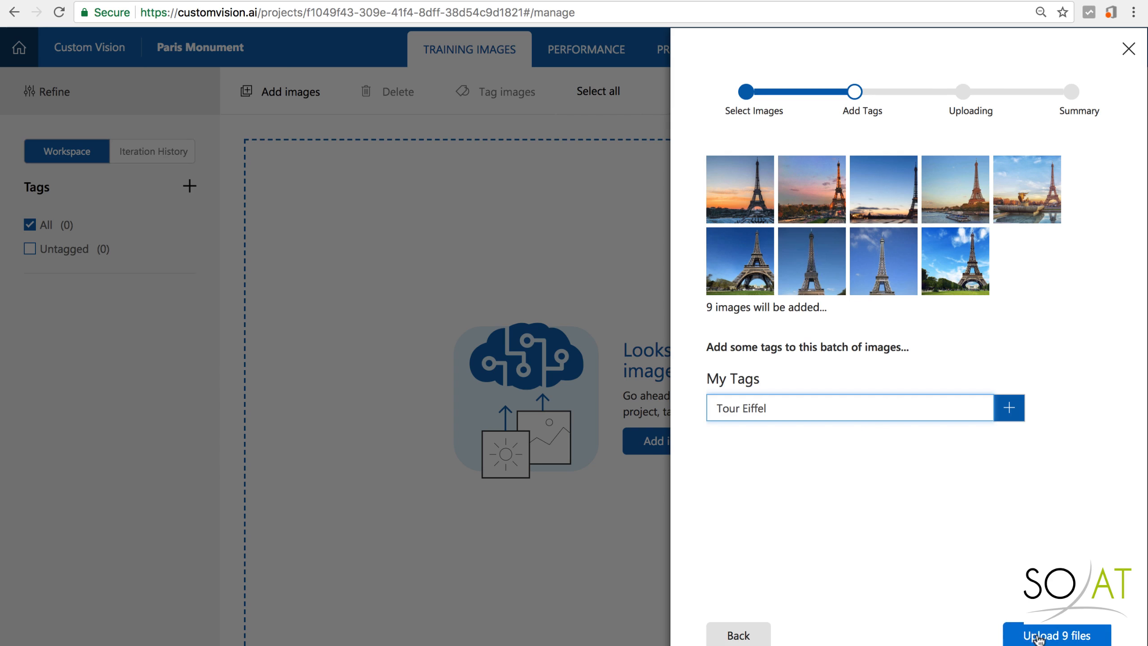
pyautogui.click(1036, 636)
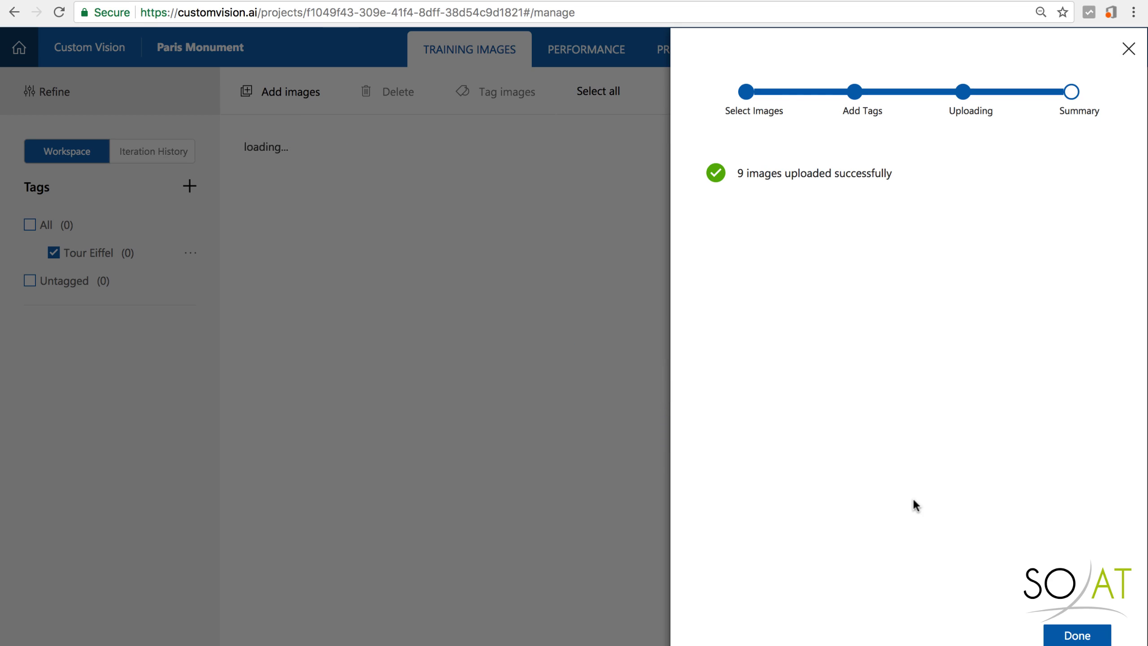
pyautogui.click(1083, 637)
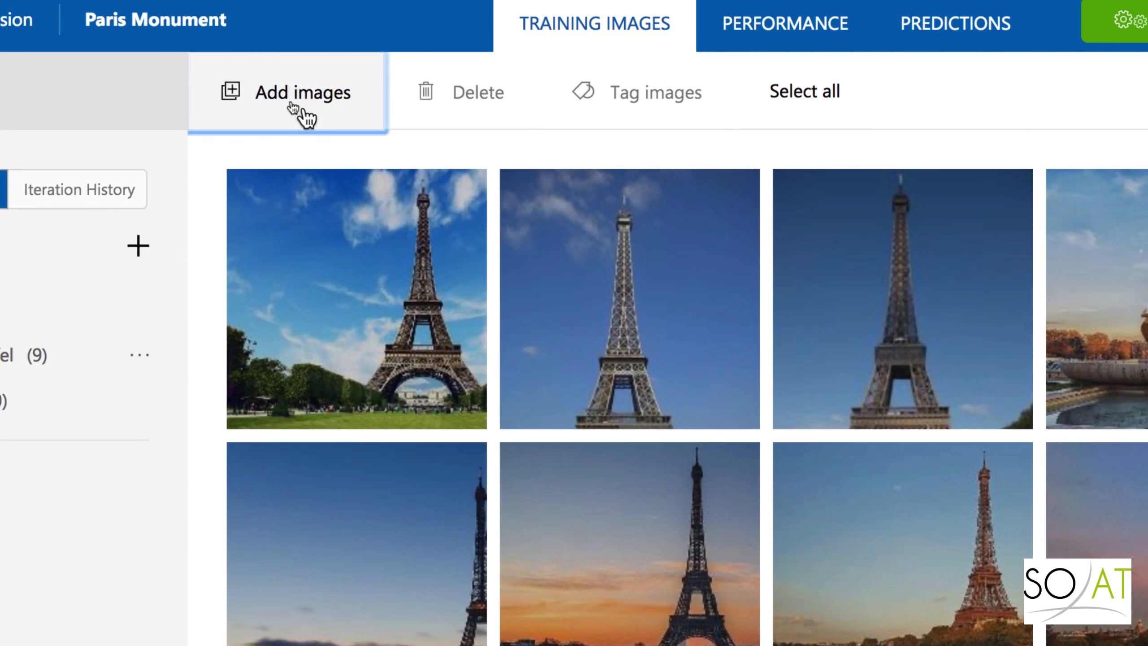
# Step: Add all nine local arc de triomphe images as a new batch of training images
pyautogui.click(273, 95)
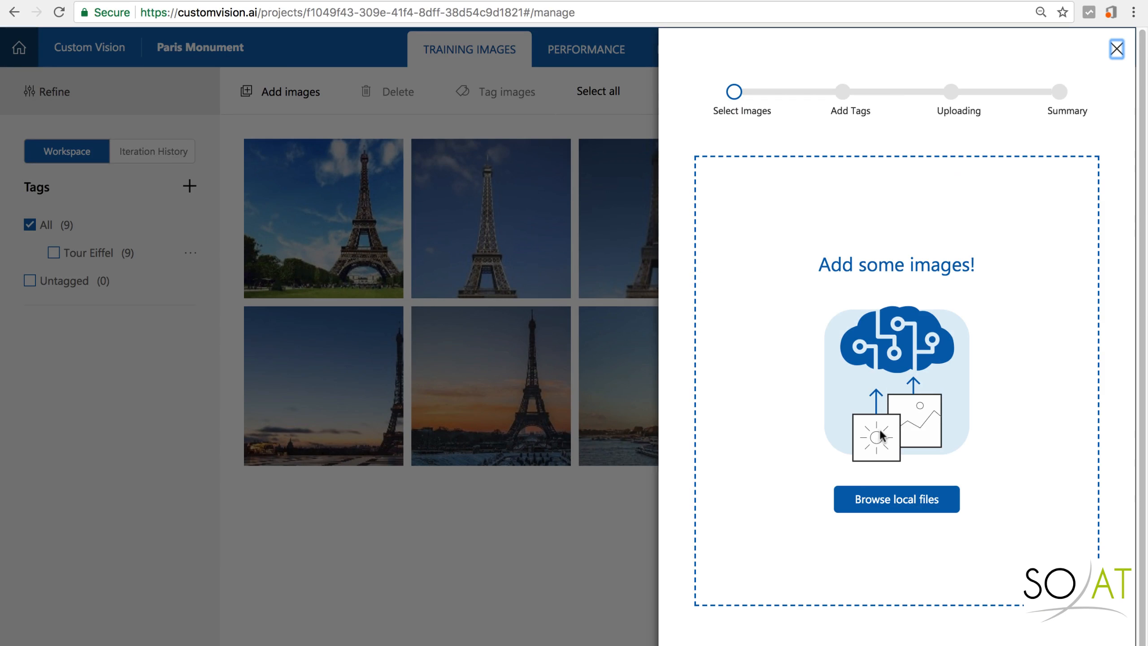
pyautogui.click(889, 506)
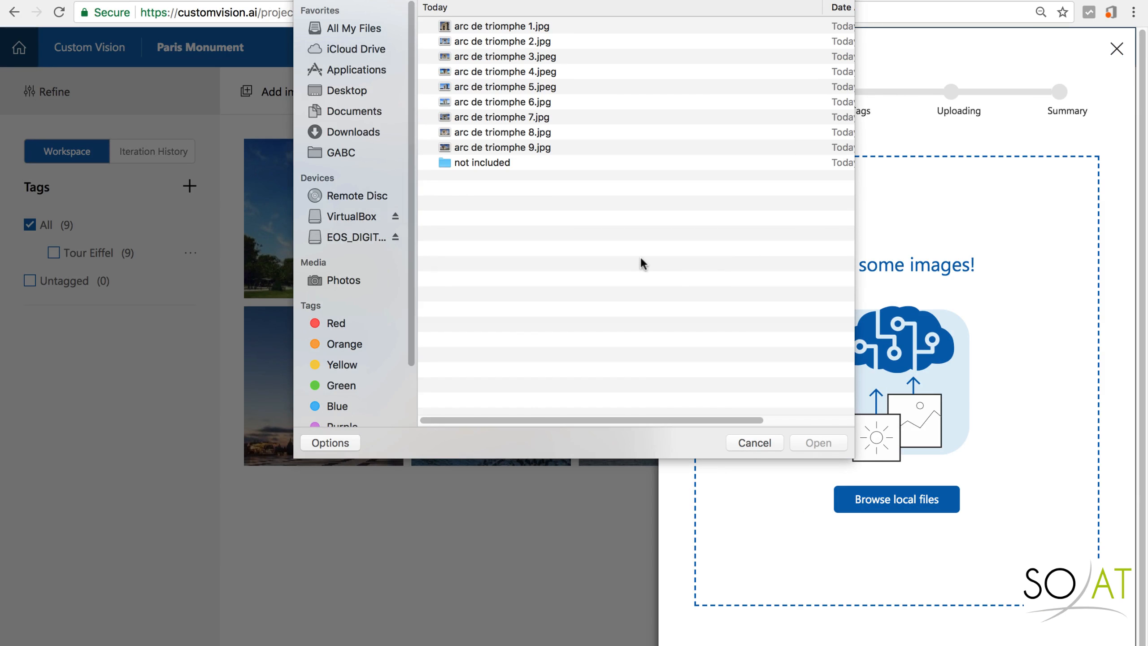
pyautogui.press('super+a')
pyautogui.click(813, 442)
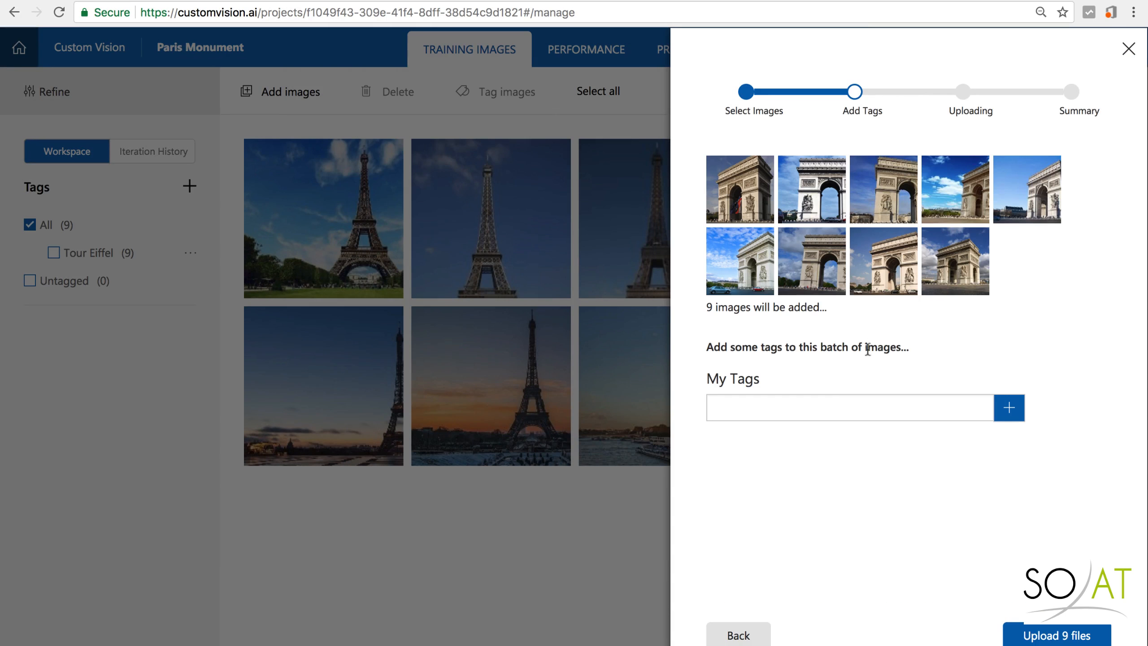
# Step: Tag the arc image batch "Arc de Triomphe", upload its nine files and finish the upload
pyautogui.click(845, 406)
pyautogui.write('Arc de Triopmhe')
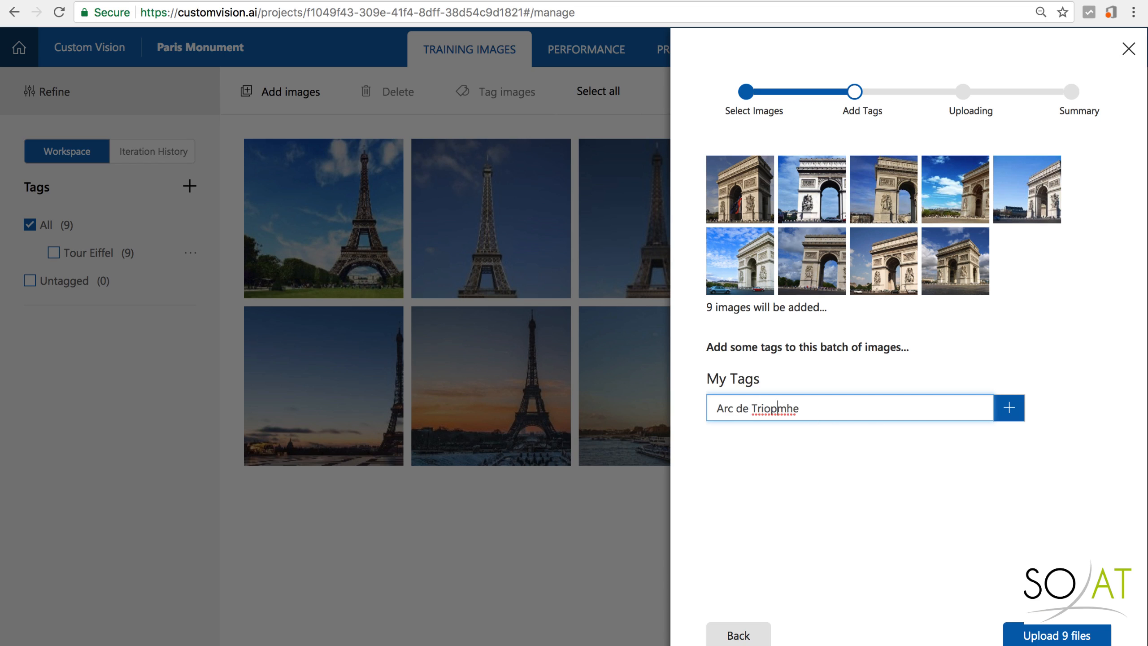
pyautogui.press('BackSpace')
pyautogui.press('Right')
pyautogui.write('p')
pyautogui.click(1082, 635)
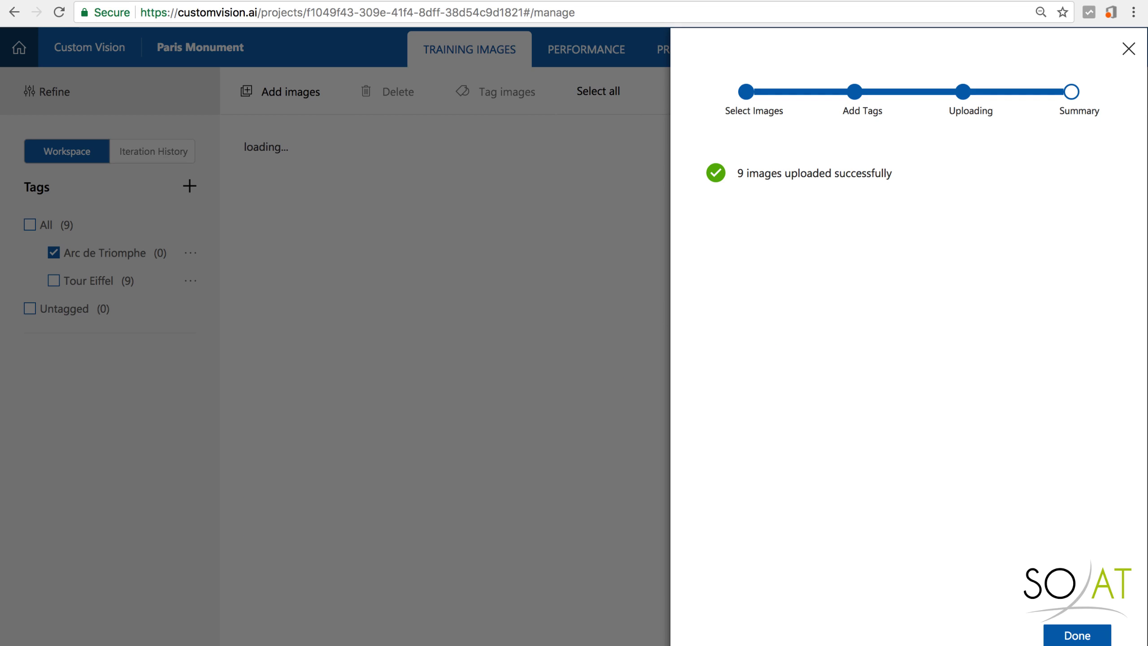
pyautogui.click(1076, 635)
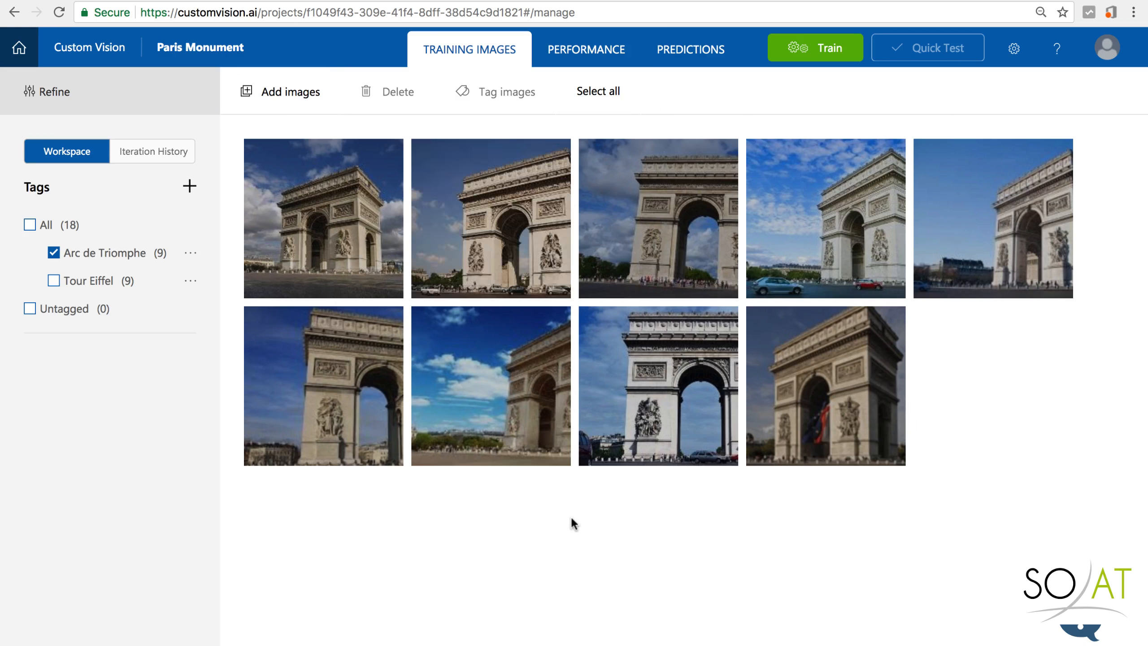
# Step: Train the Paris Monument classifier on the tagged images
pyautogui.click(795, 51)
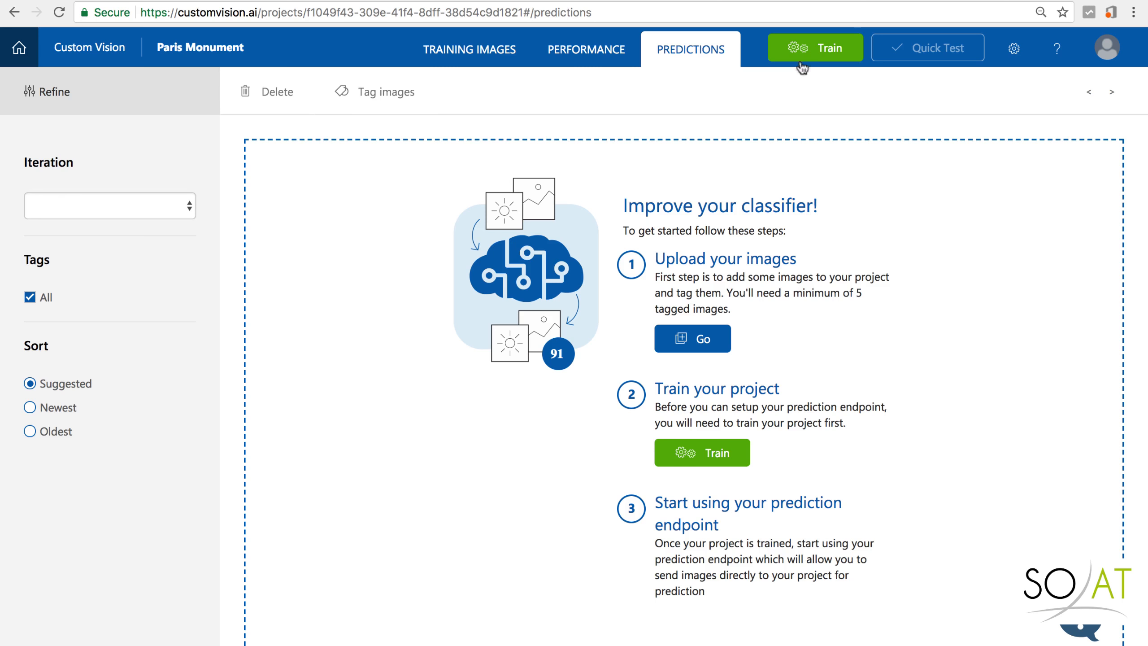
pyautogui.click(817, 53)
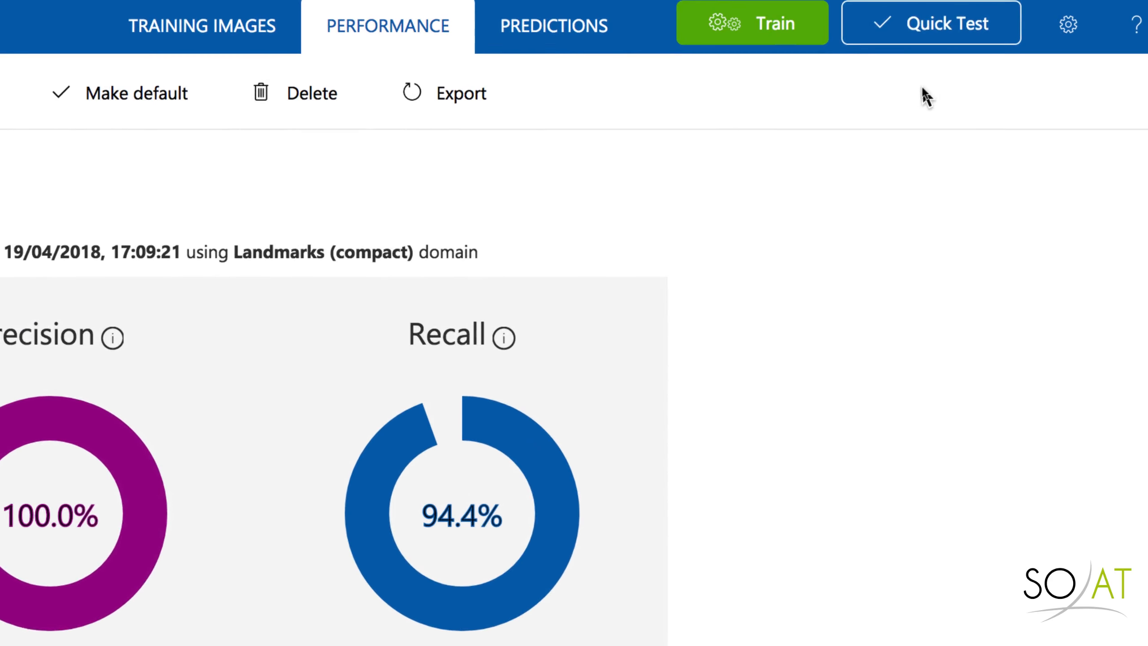
# Step: Run a Quick Test on arc de triomphe test.jpg from the not included folder and check the probability of both tags
pyautogui.click(940, 48)
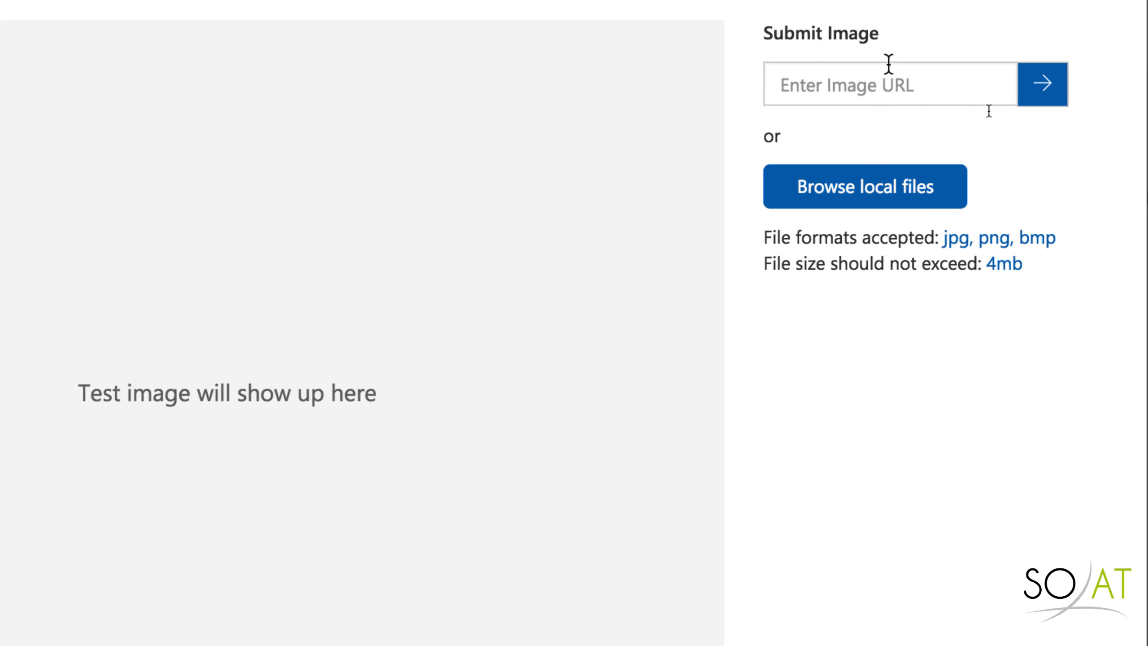
pyautogui.click(929, 190)
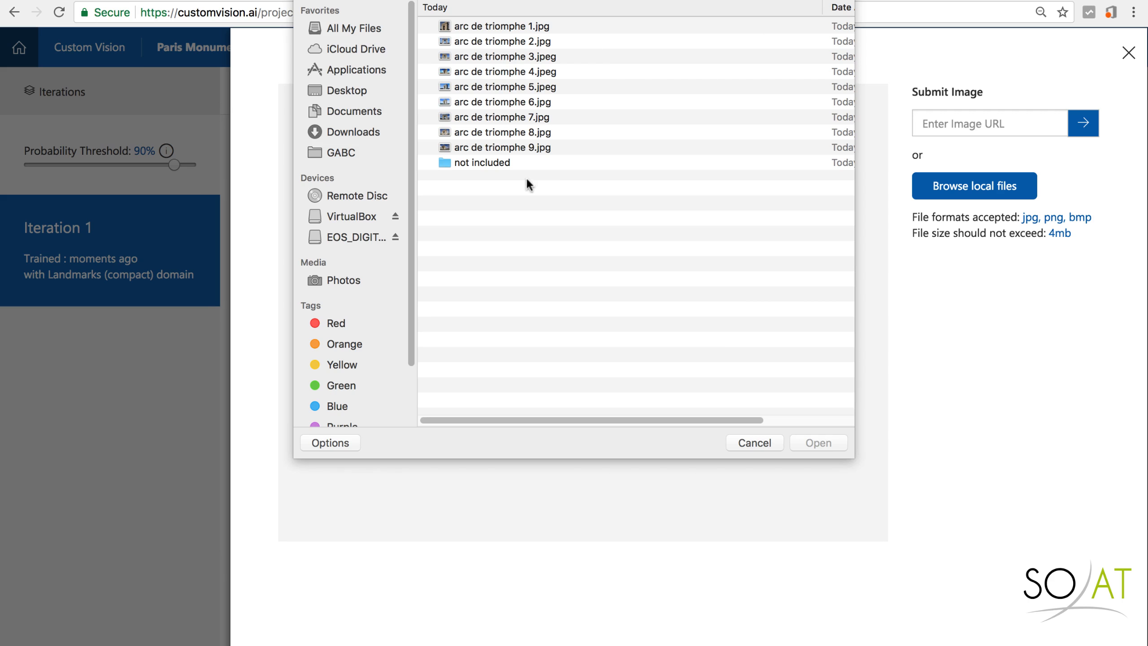
pyautogui.doubleClick(508, 164)
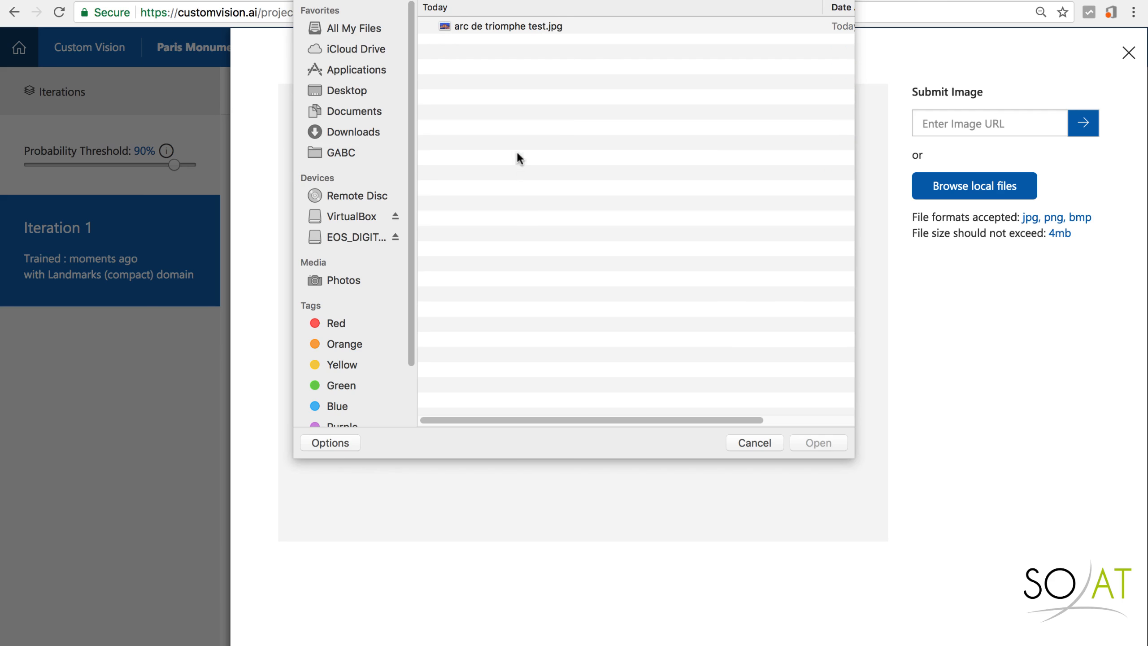
pyautogui.doubleClick(495, 25)
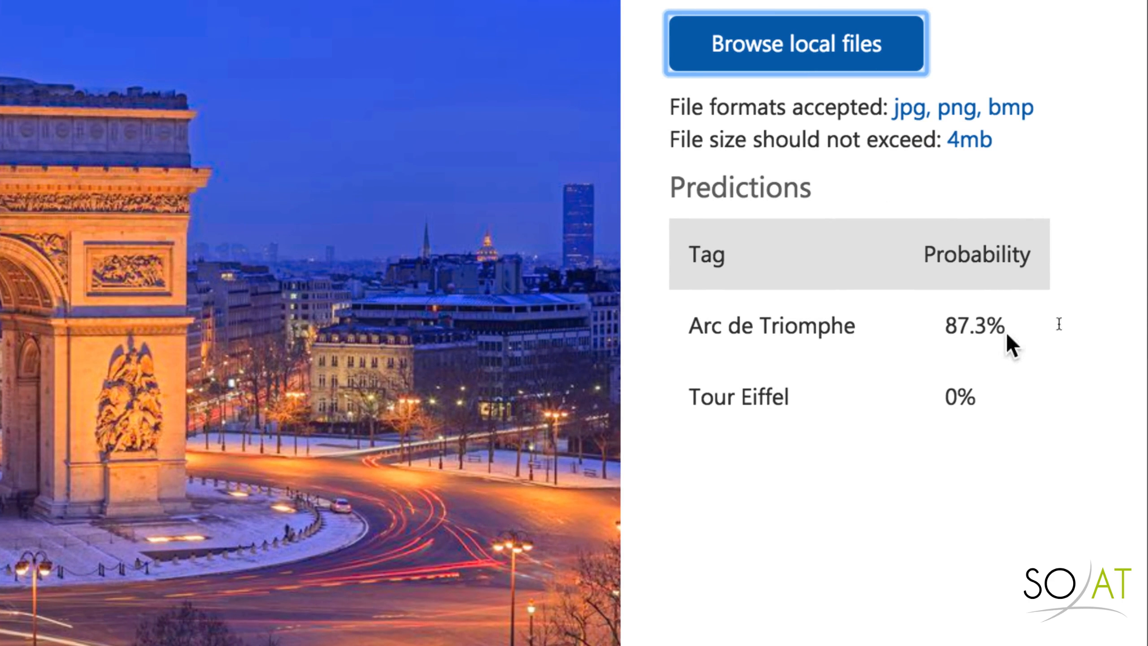
pyautogui.moveTo(944, 327); pyautogui.dragTo(1017, 329)
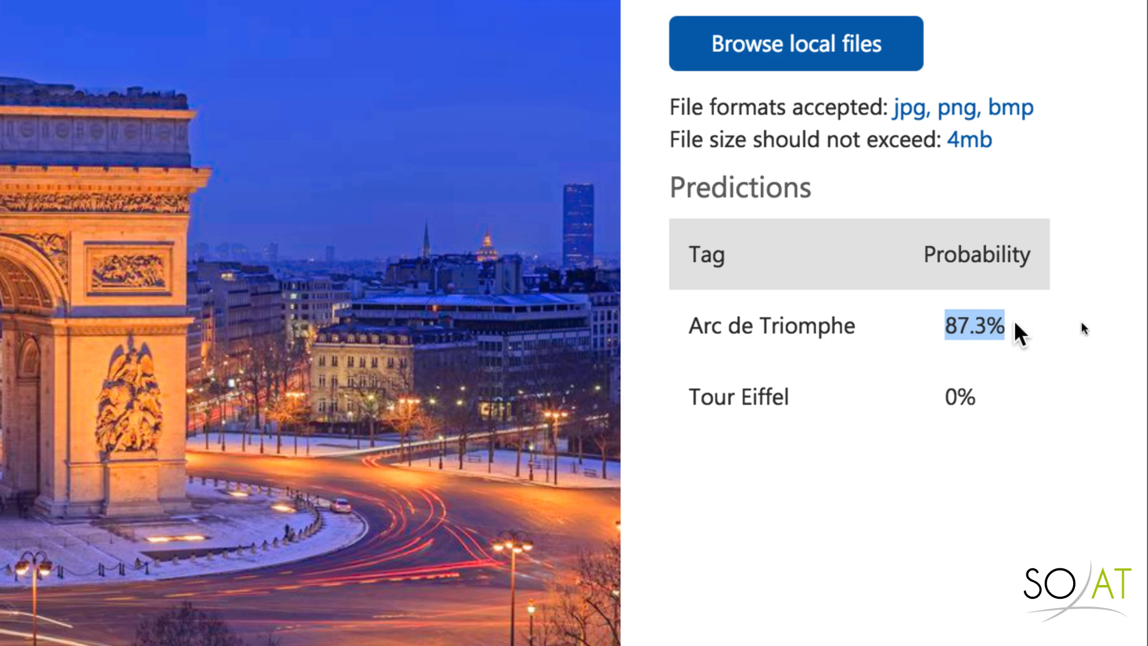
pyautogui.click(1006, 396)
pyautogui.moveTo(987, 402); pyautogui.dragTo(943, 402)
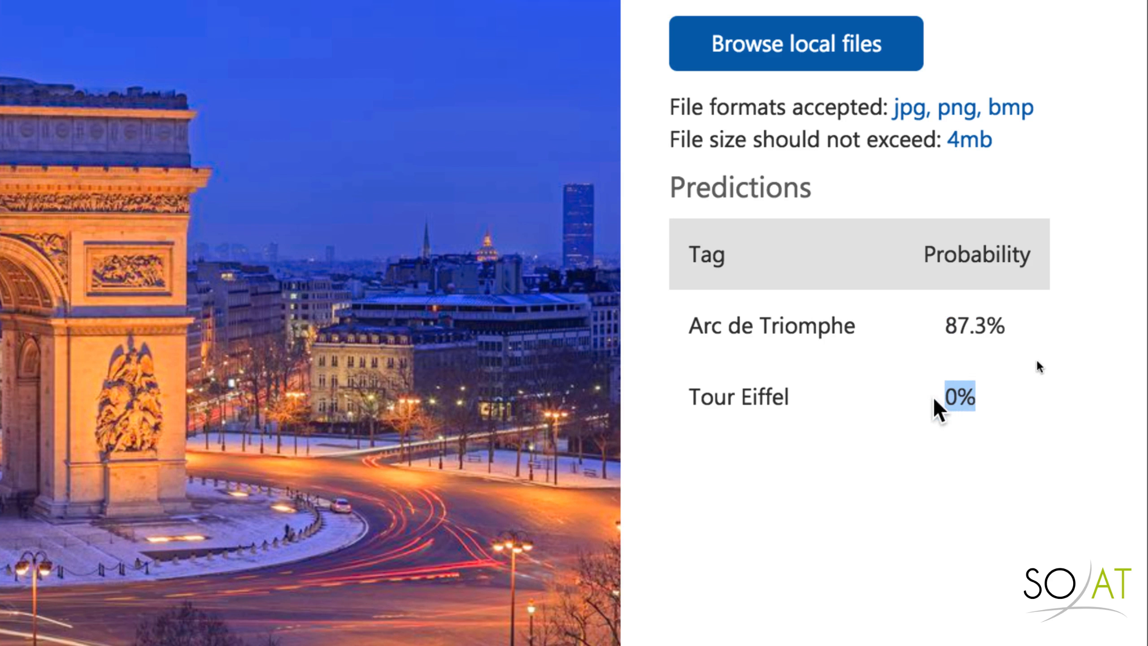
pyautogui.click(812, 409)
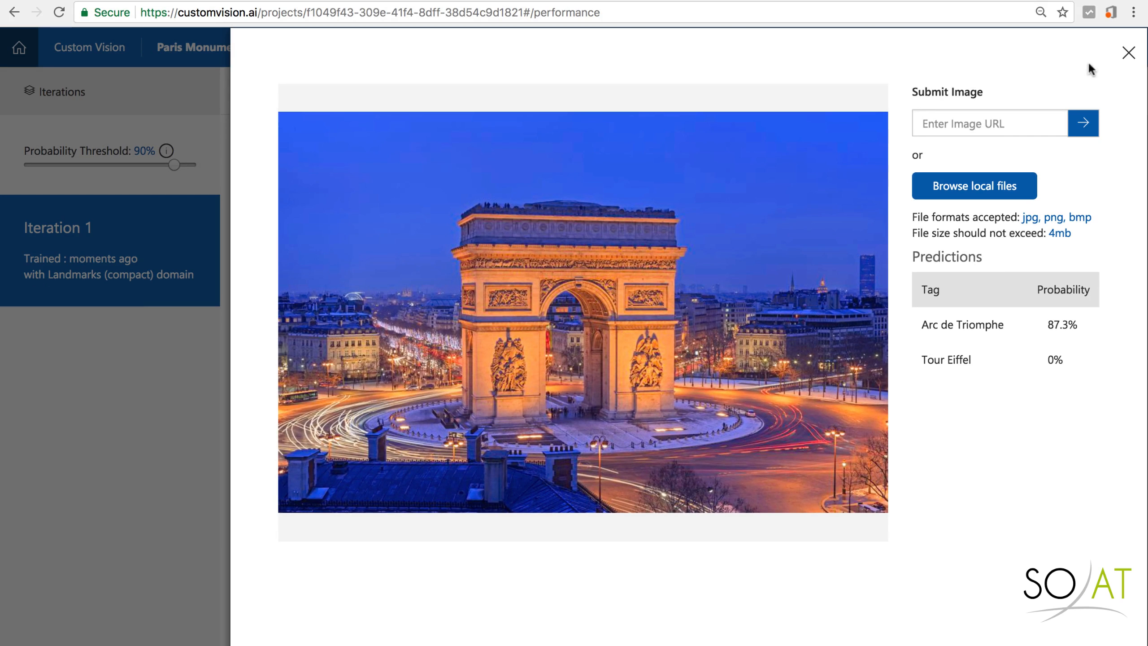
# Step: Run a Quick Test on the local file tour eiffel test.jpg, then close the test view
pyautogui.click(977, 187)
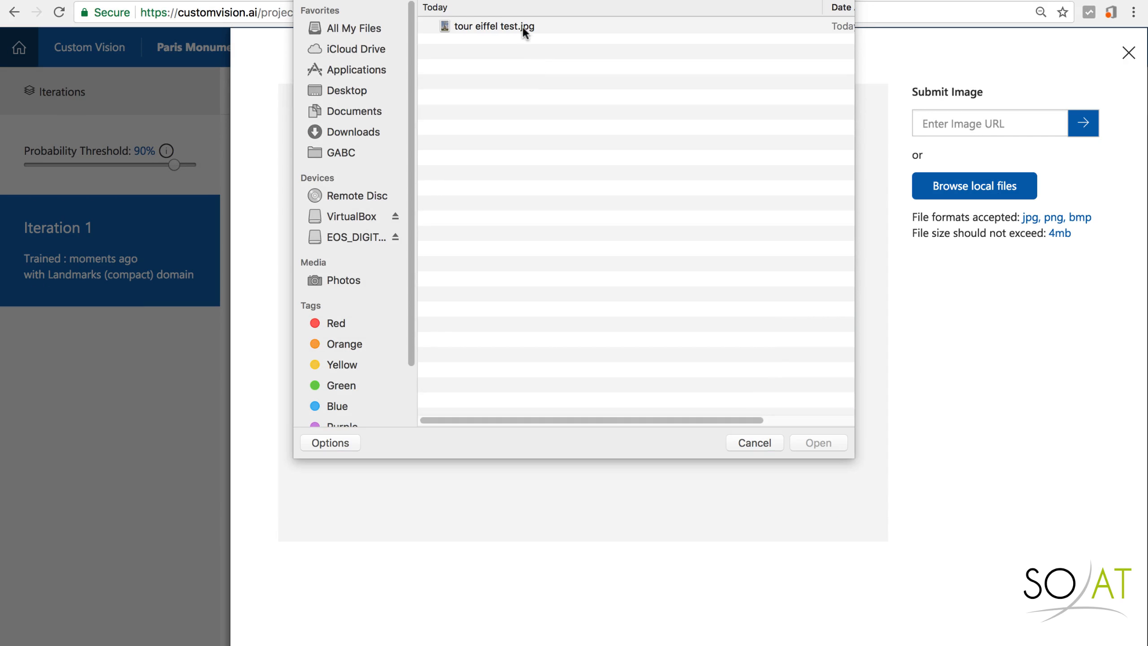
pyautogui.doubleClick(523, 28)
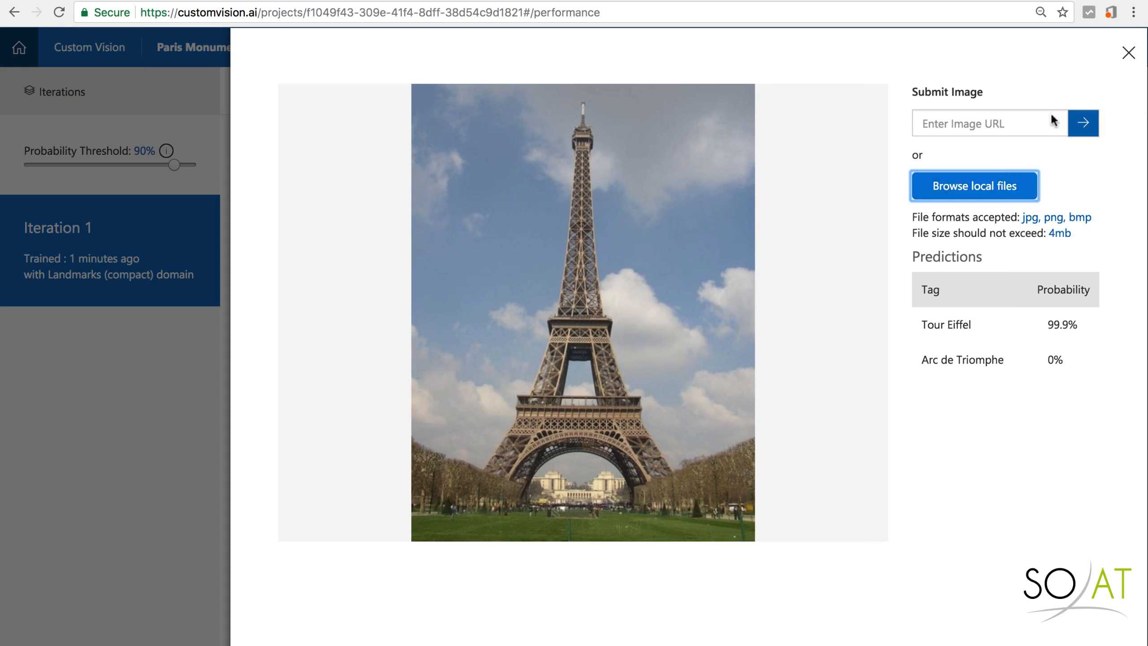
pyautogui.click(1129, 52)
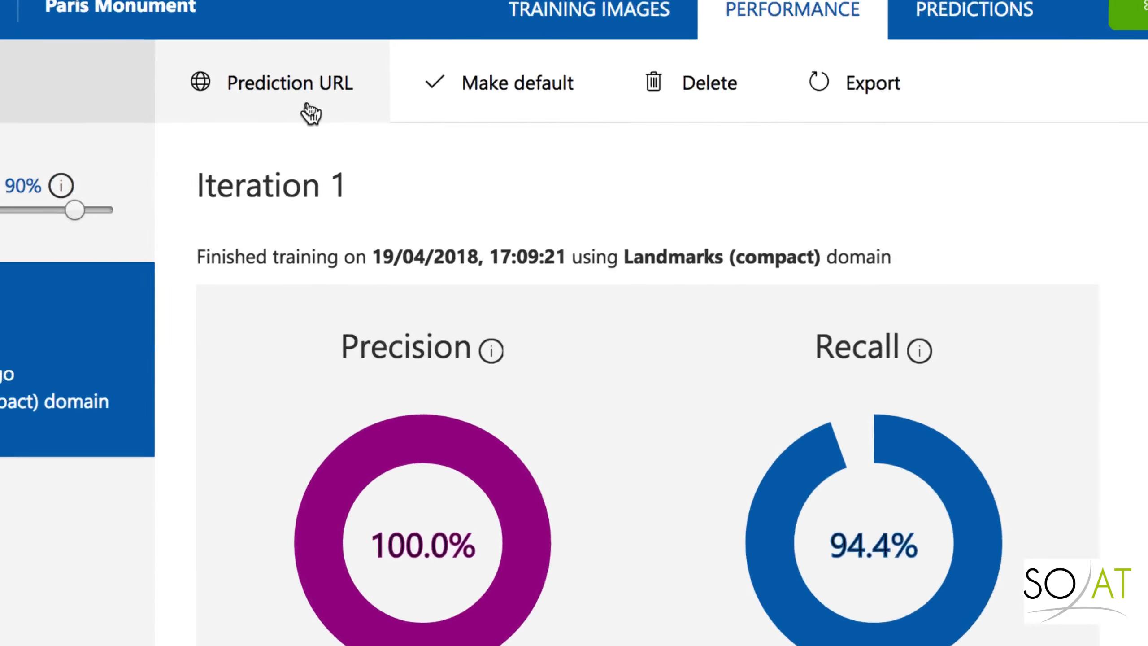
# Step: Review the Prediction API instructions for Iteration 1, including the image file option, and close them
pyautogui.click(305, 103)
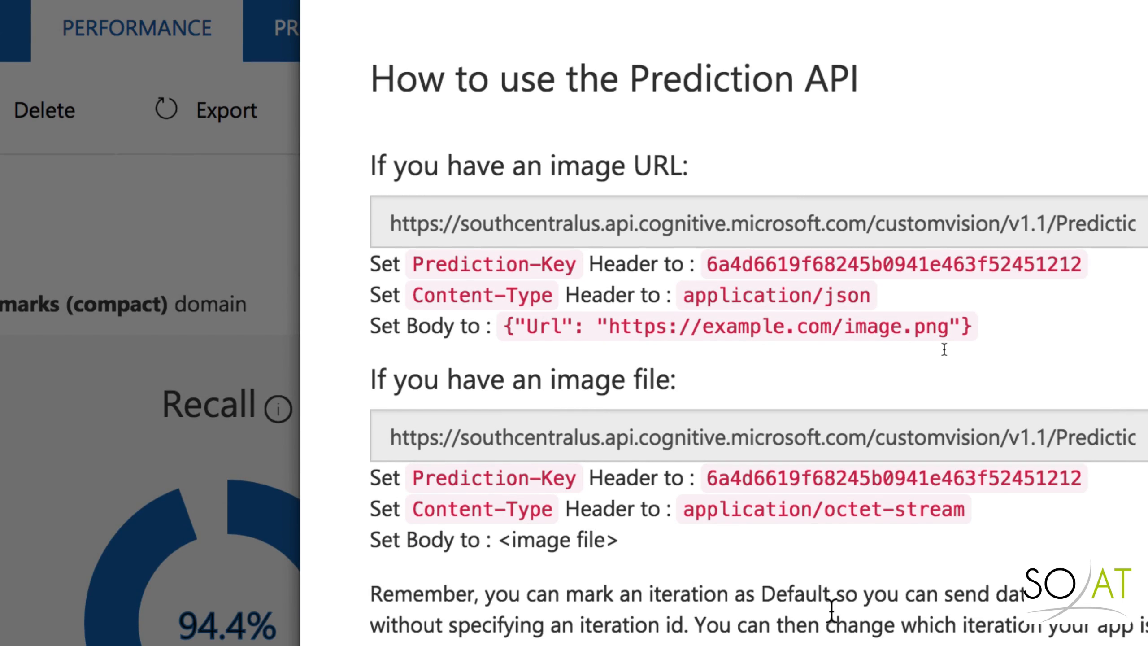
pyautogui.moveTo(550, 380); pyautogui.dragTo(676, 380)
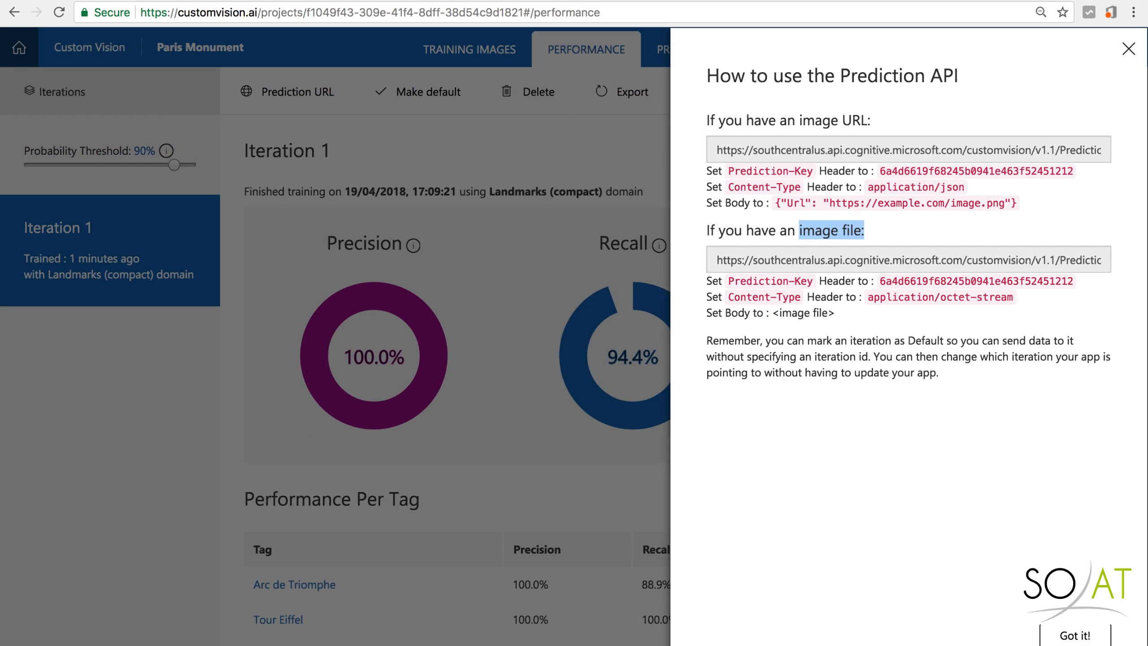
pyautogui.click(1075, 635)
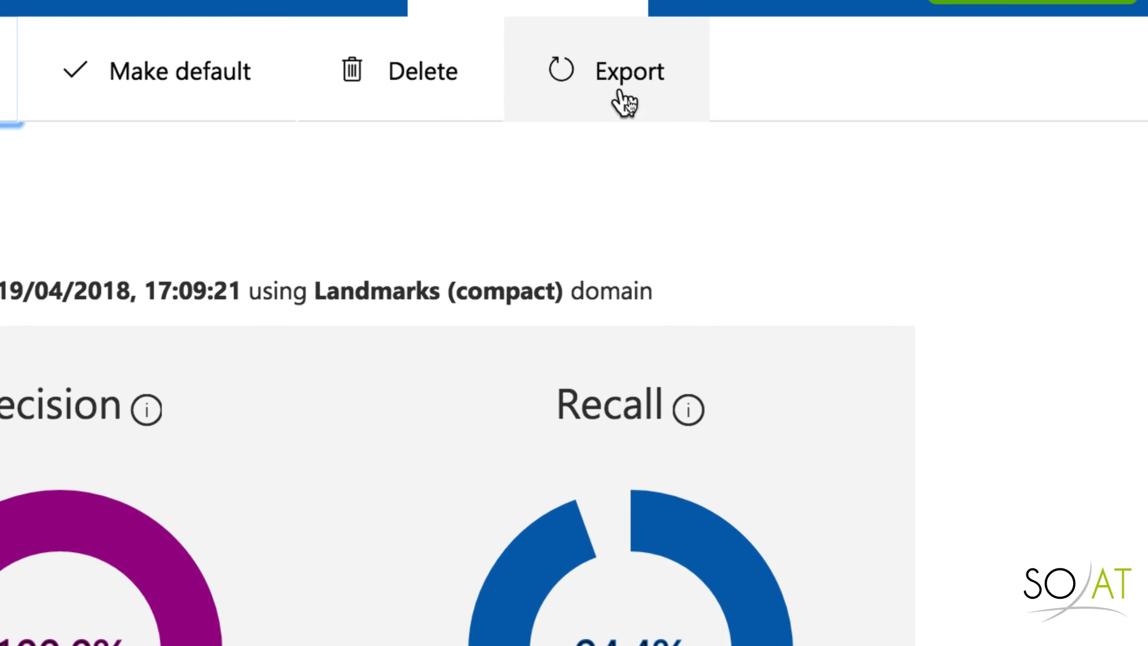
# Step: Export Iteration 1 for iOS 11 (CoreML), download the exported model and close the export view
pyautogui.click(620, 93)
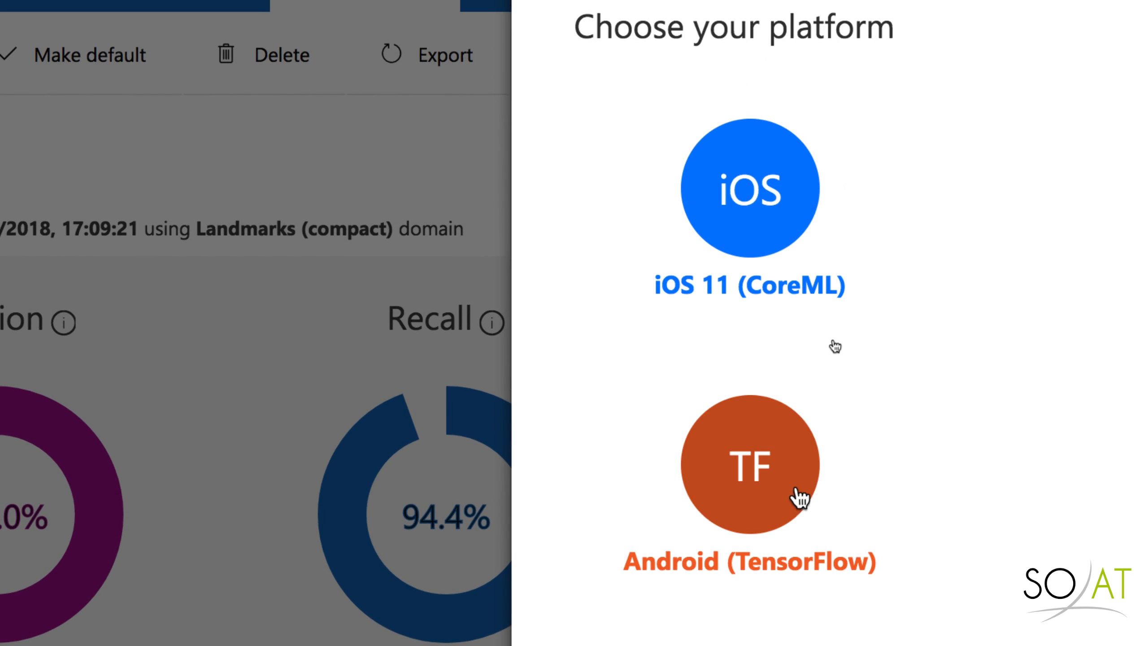
pyautogui.click(749, 218)
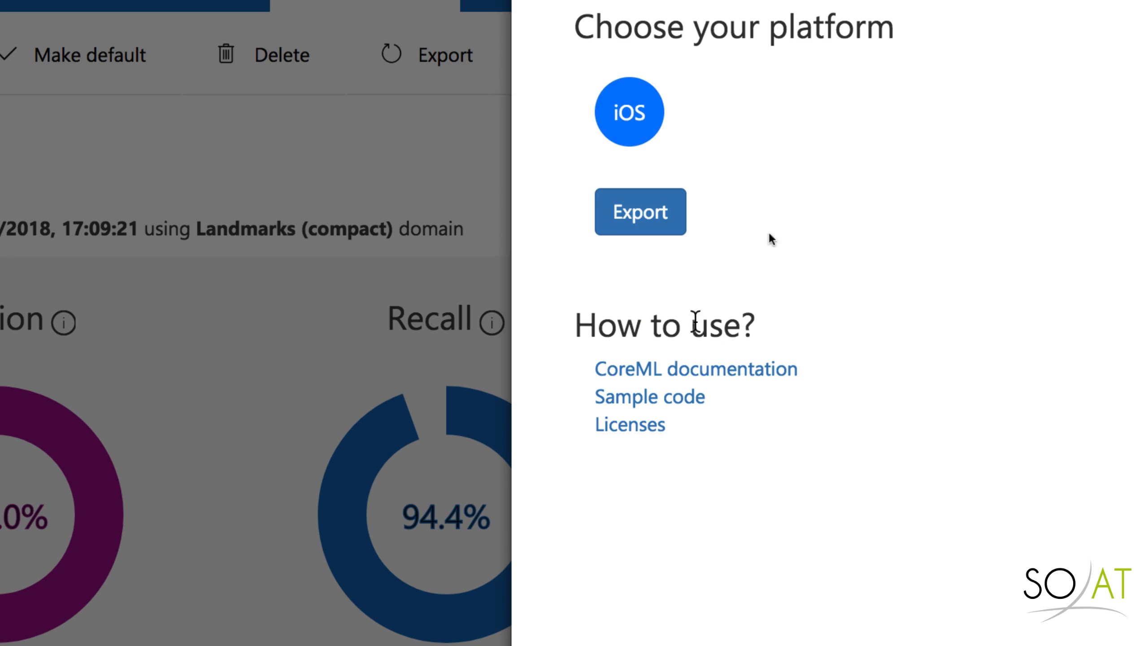
pyautogui.click(657, 221)
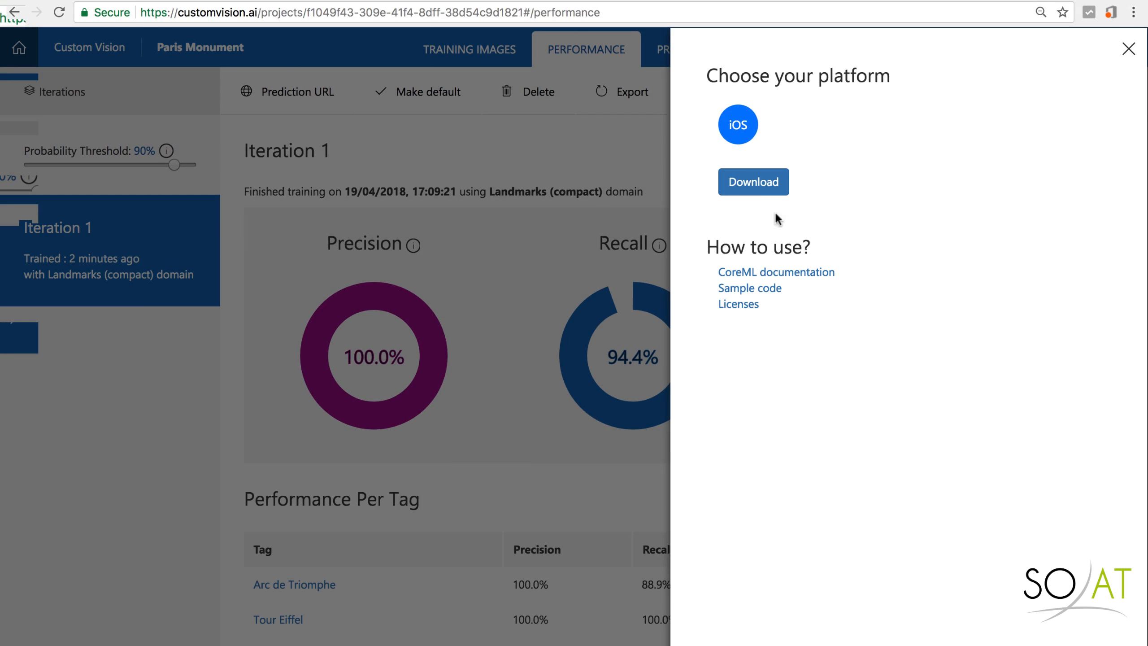
pyautogui.click(758, 183)
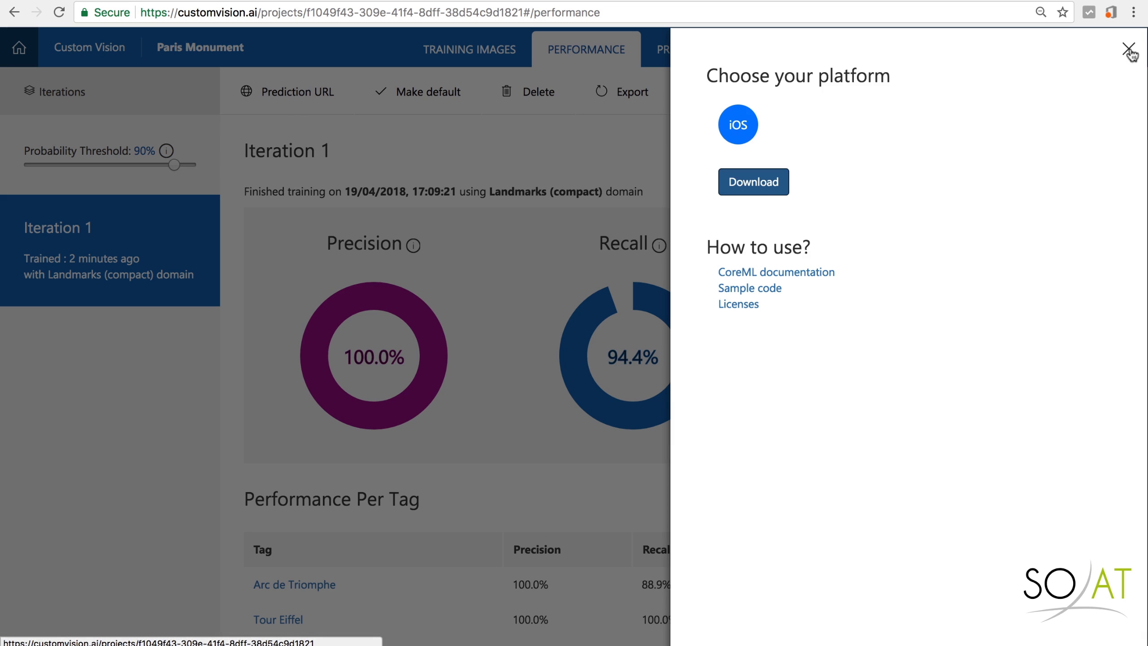
pyautogui.click(1129, 50)
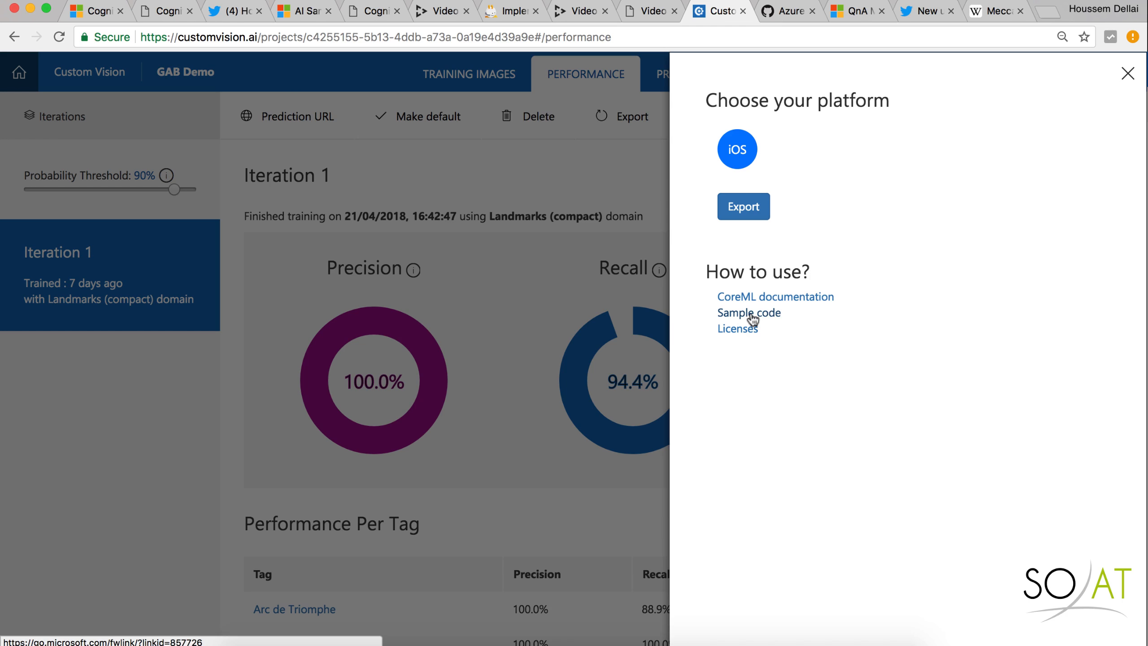
# Step: Switch to the cognitive-services-ios-customvision-sample repository on GitHub and read its README through the quickstart, model replacement and screenshot sections
pyautogui.click(793, 12)
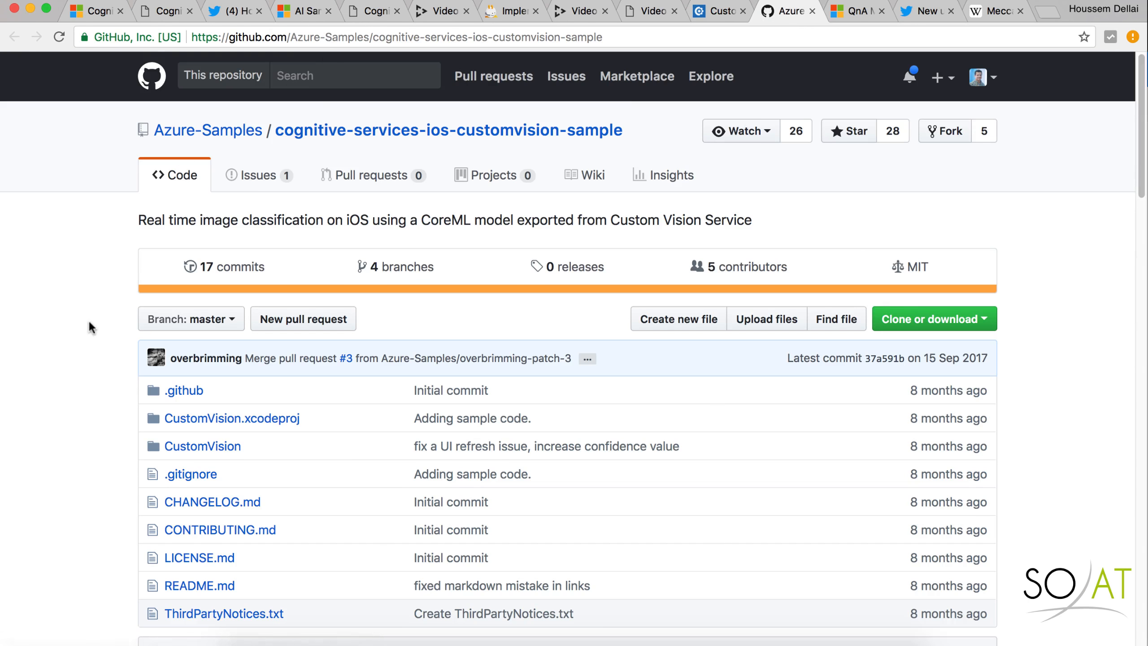
pyautogui.scroll(-3, 97, 344)
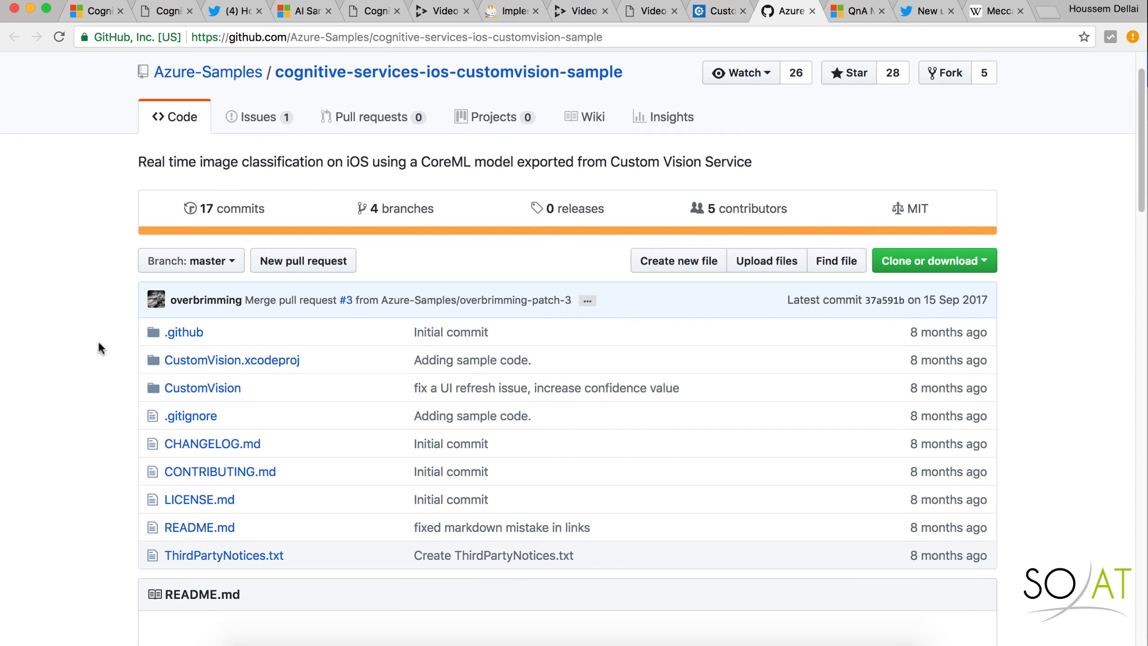
pyautogui.scroll(-3, 99, 344)
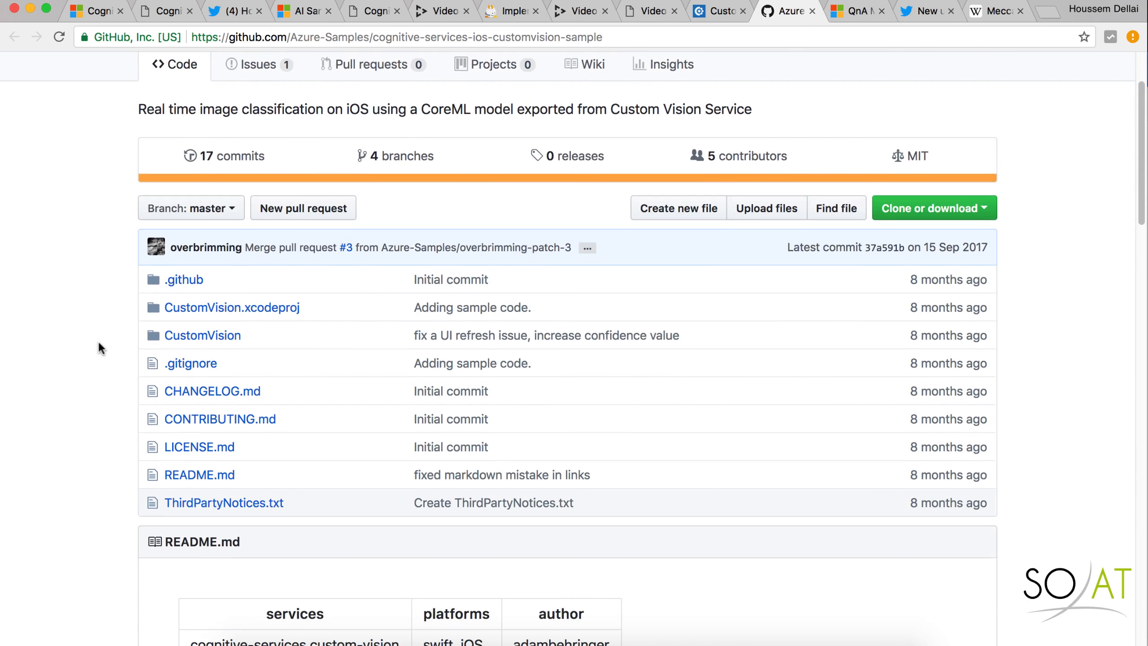
pyautogui.scroll(-2, 98, 340)
pyautogui.scroll(-10, 98, 339)
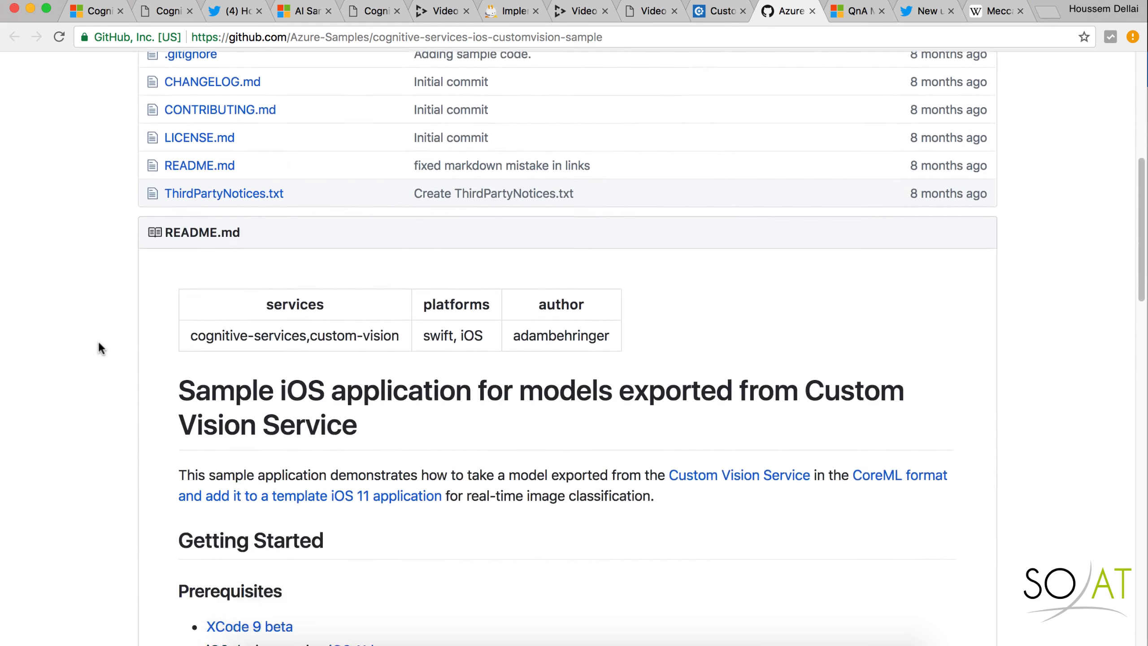
pyautogui.scroll(-20, 97, 340)
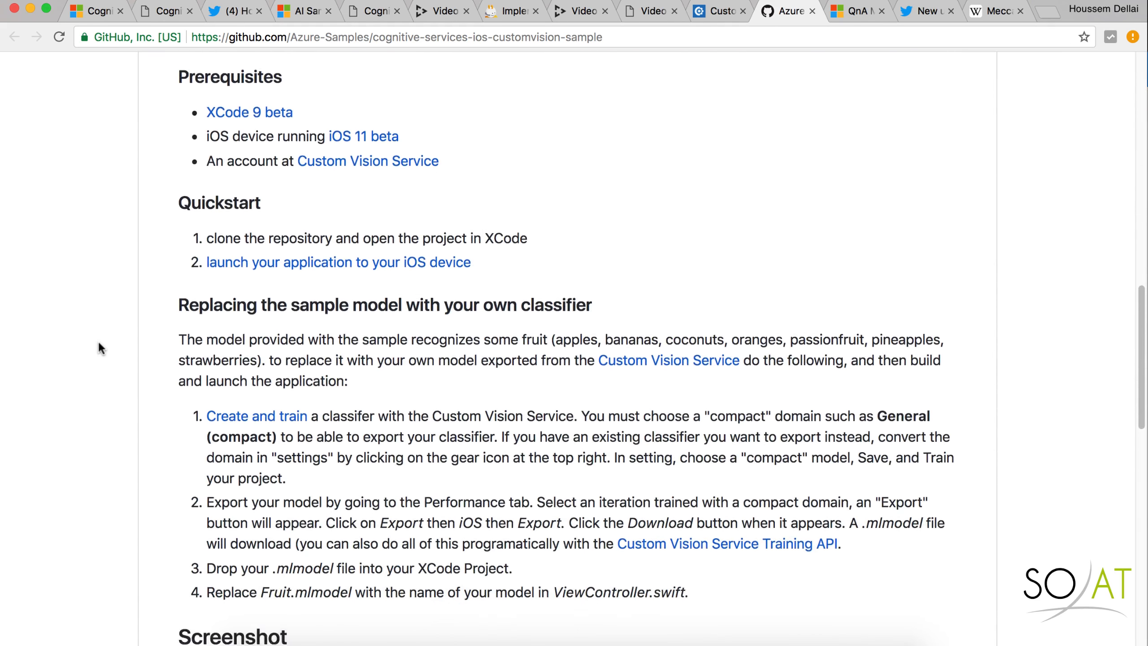
pyautogui.scroll(-20, 99, 345)
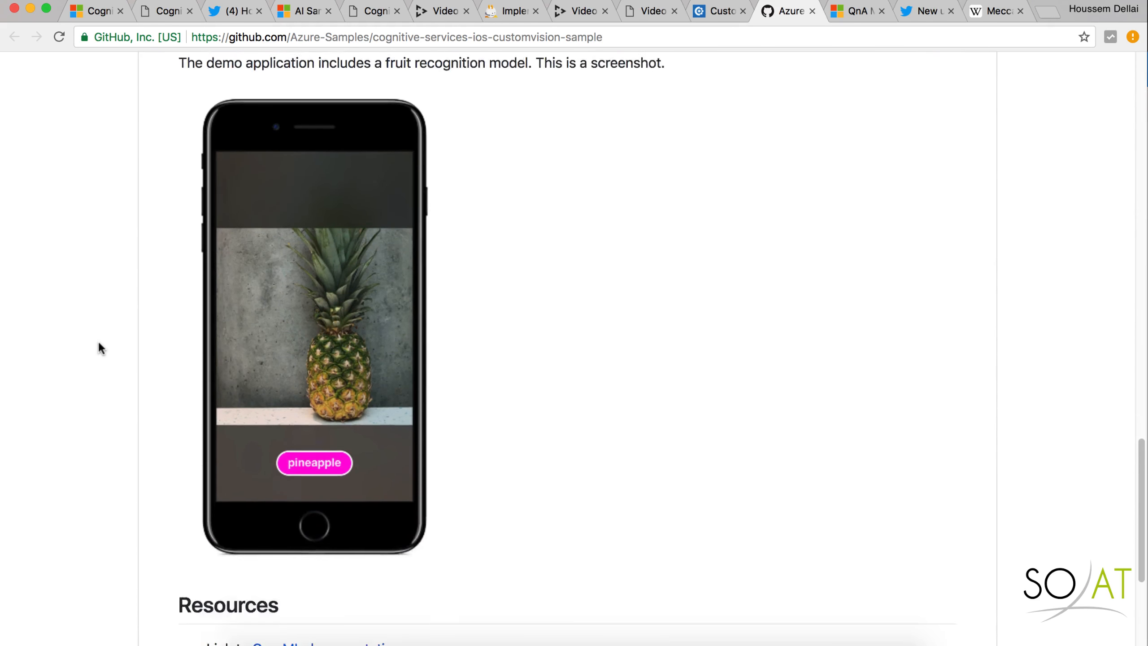
pyautogui.scroll(-1, 99, 348)
pyautogui.scroll(1, 99, 344)
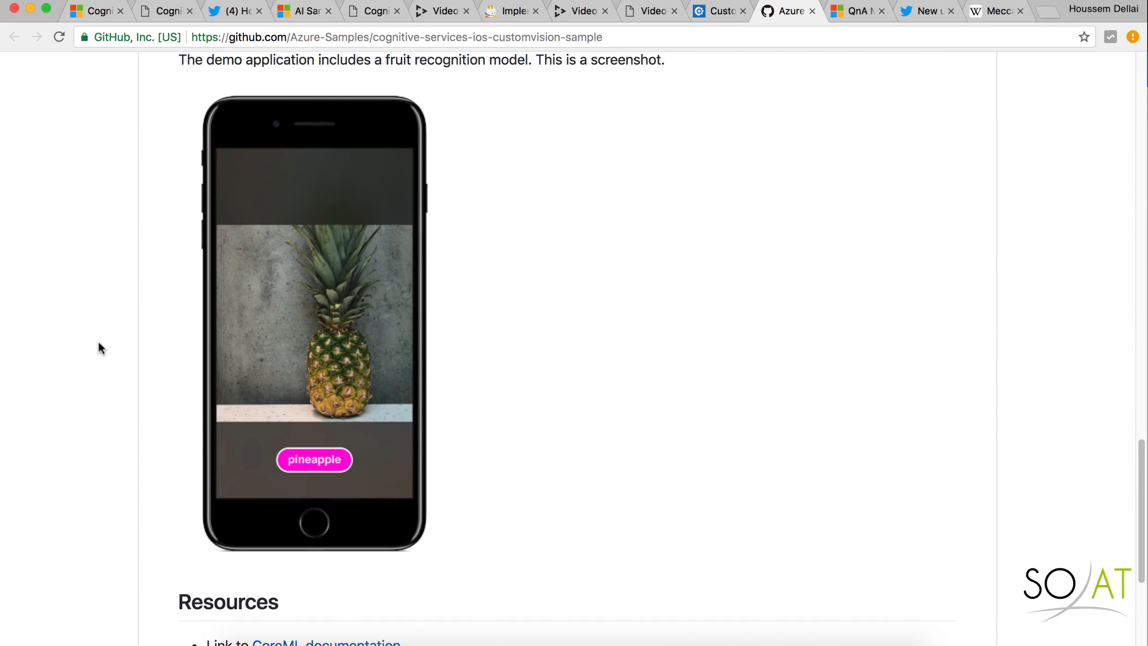